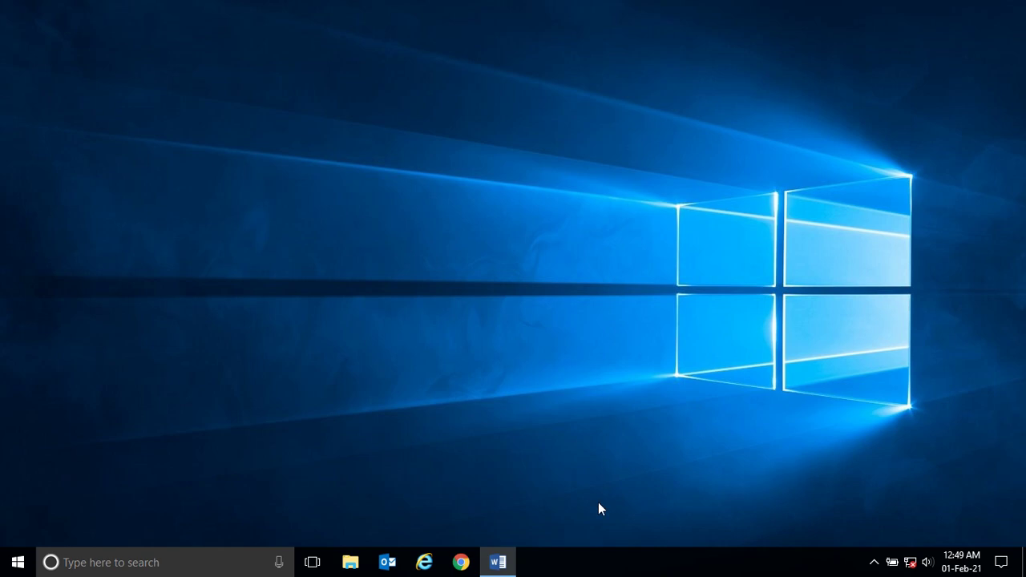
# - Restore the letter to Mr. Ajay and review its body, name, Finance title and Bhubaneswar lines
pyautogui.click(508, 561)
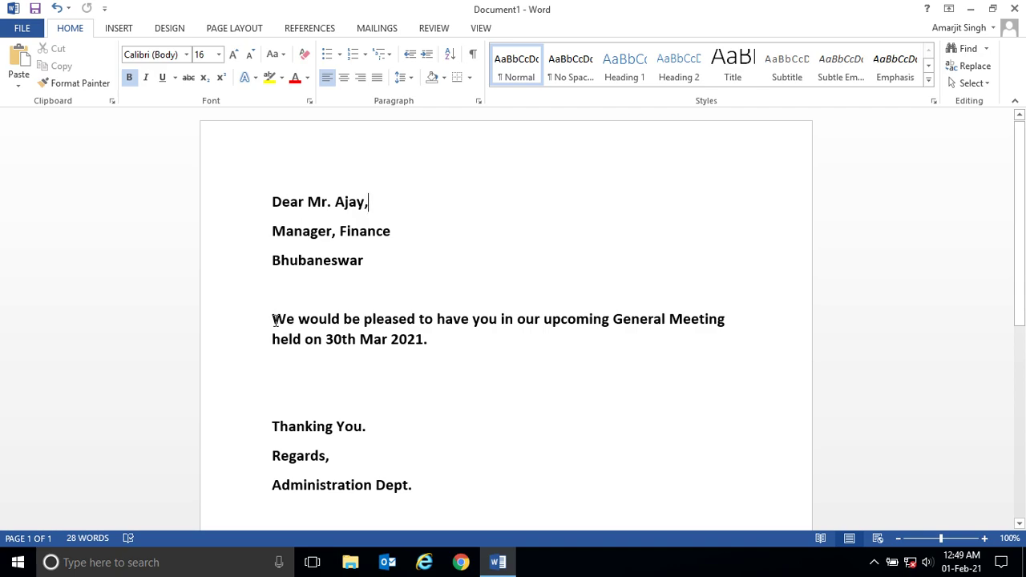
pyautogui.moveTo(273, 319)
pyautogui.mouseDown()
pyautogui.moveTo(409, 451)
pyautogui.moveTo(422, 478)
pyautogui.mouseUp()
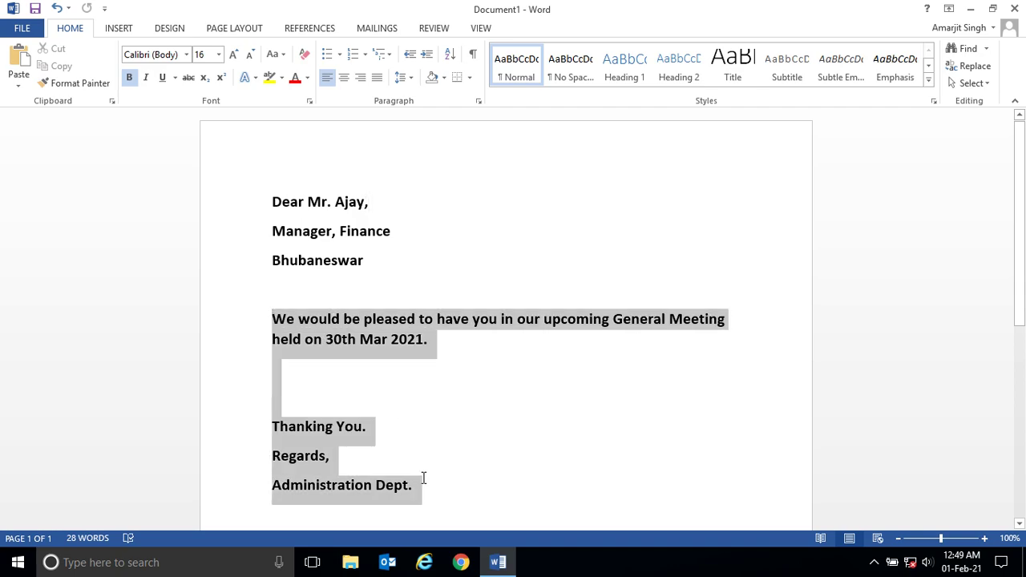
pyautogui.moveTo(376, 260)
pyautogui.mouseDown()
pyautogui.moveTo(310, 206)
pyautogui.moveTo(275, 200)
pyautogui.mouseUp()
pyautogui.click(425, 209)
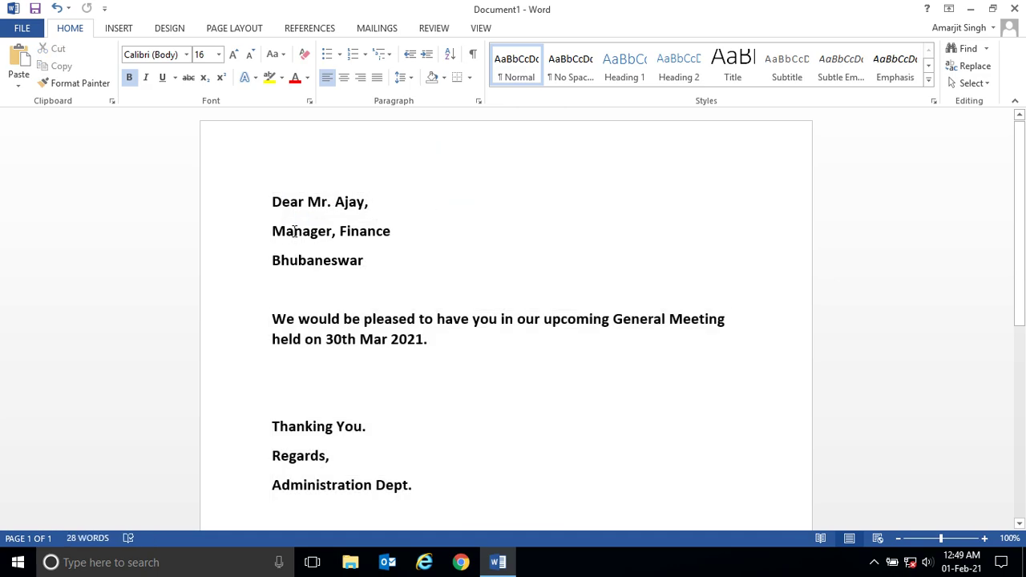
pyautogui.doubleClick(369, 231)
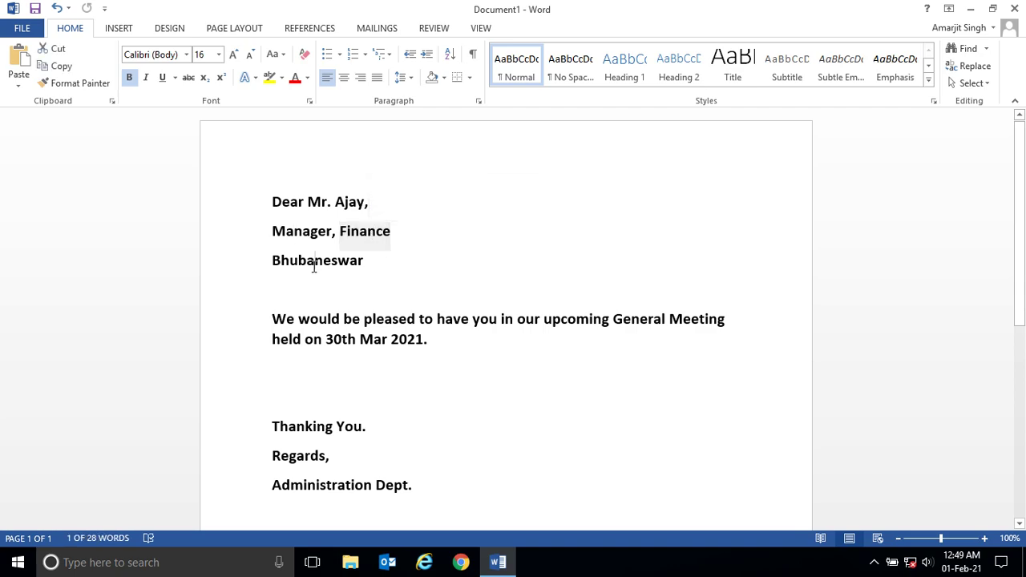
pyautogui.moveTo(313, 267); pyautogui.dragTo(314, 293)
pyautogui.click(311, 297)
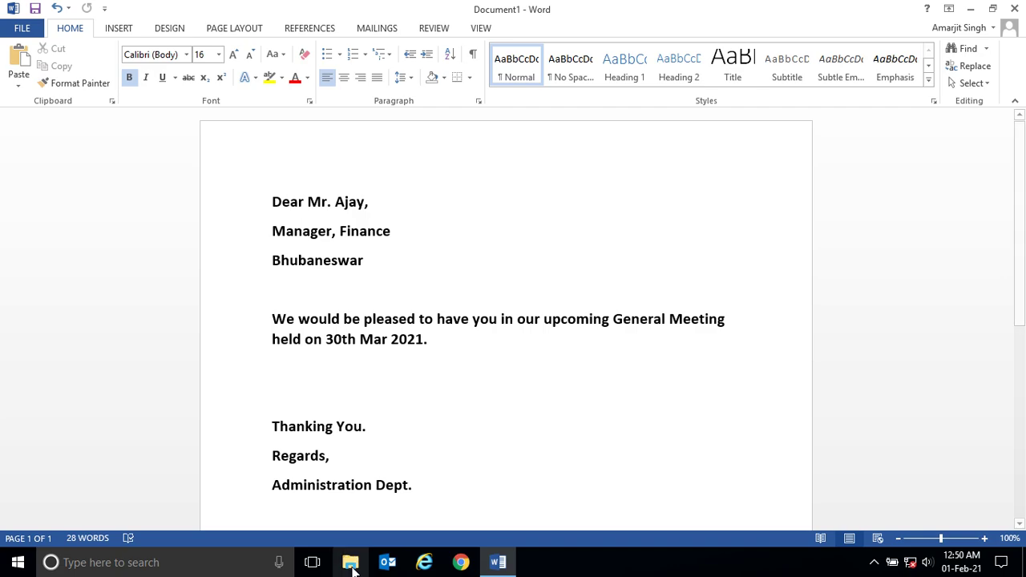
# - Open the LabMailList workbook from the Documents folder in Excel
pyautogui.click(350, 571)
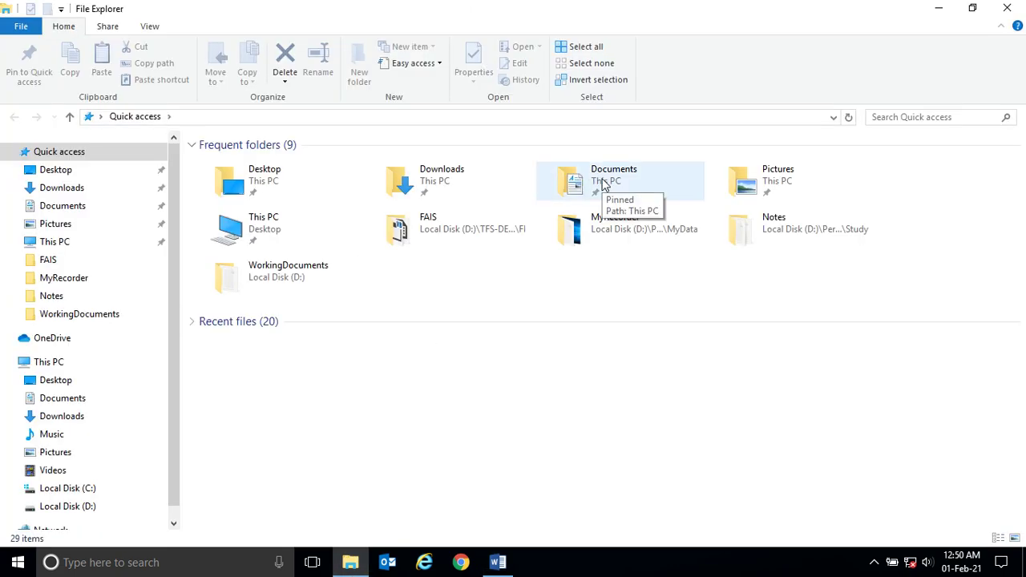
pyautogui.doubleClick(604, 185)
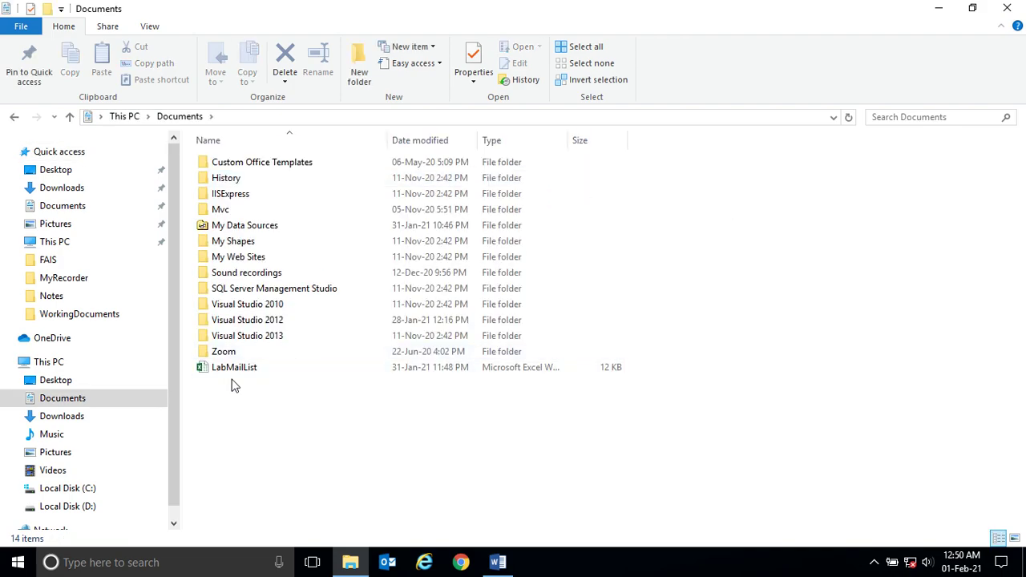
pyautogui.click(231, 376)
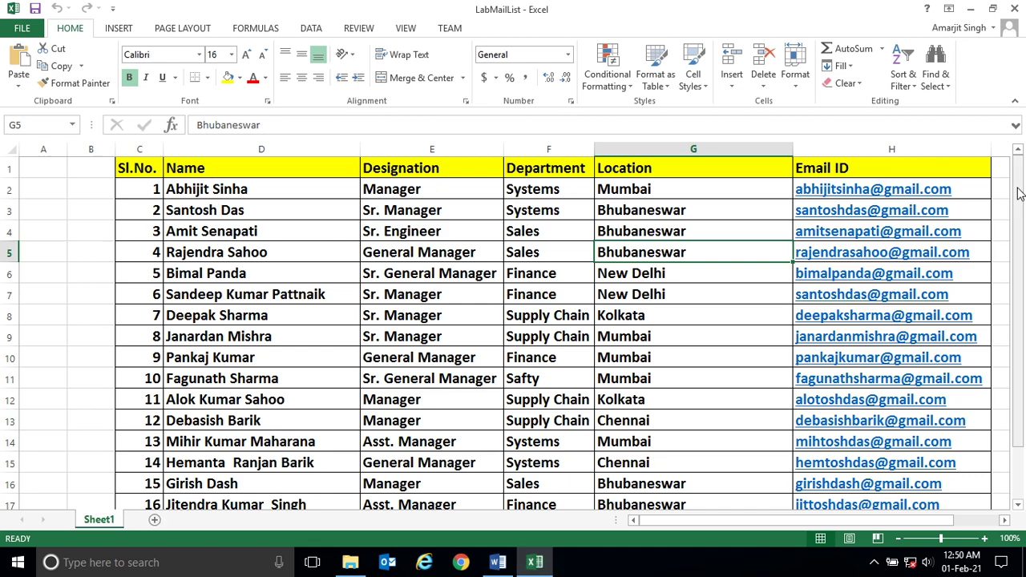
# - Scroll through all 16 LabMailList employee rows, then return to the Word letter
pyautogui.moveTo(1017, 192); pyautogui.dragTo(1023, 258)
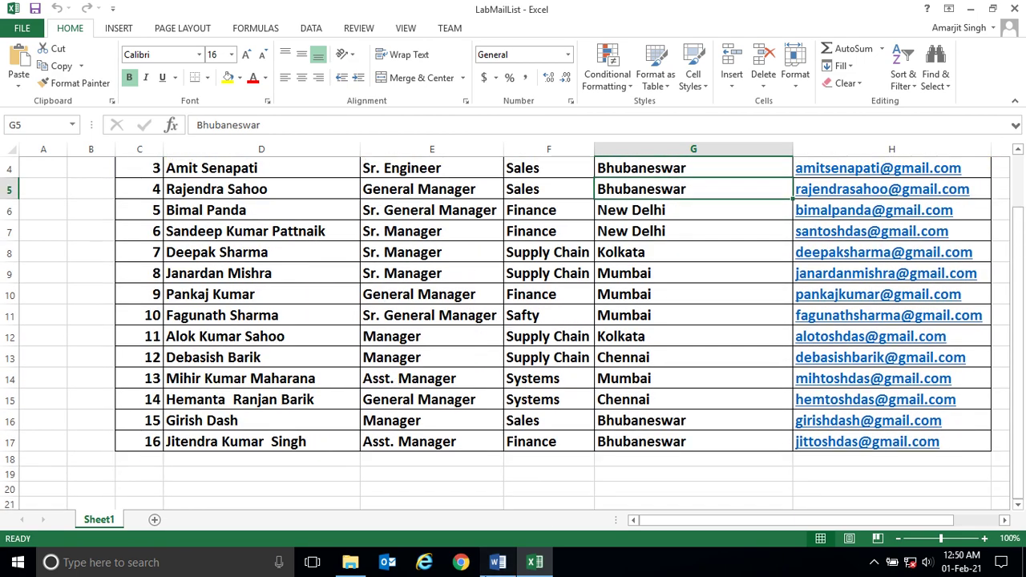
pyautogui.click(497, 561)
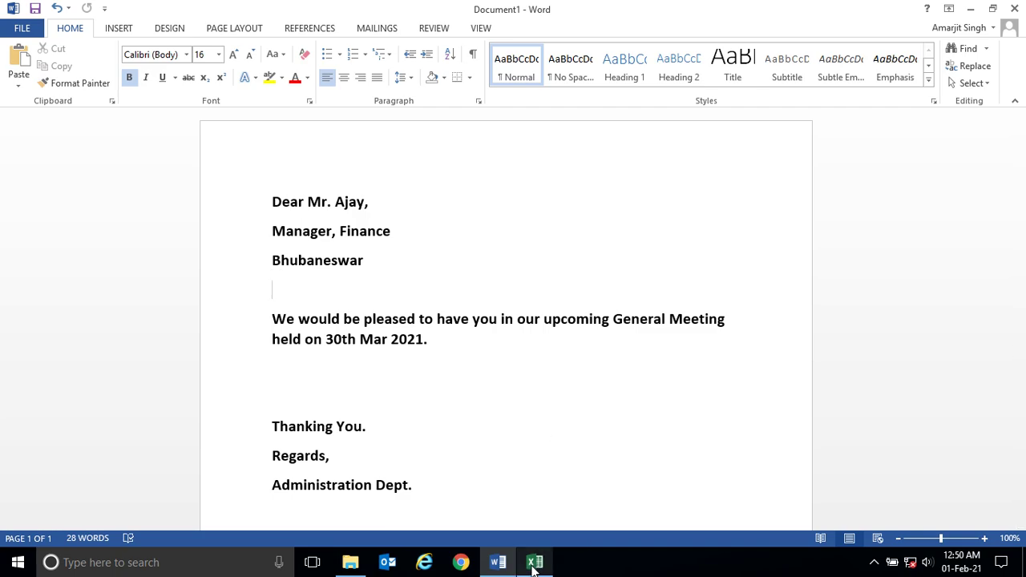
# - Place the cursor below Bhubaneswar and compare the letter with the LabMailList spreadsheet
pyautogui.click(508, 391)
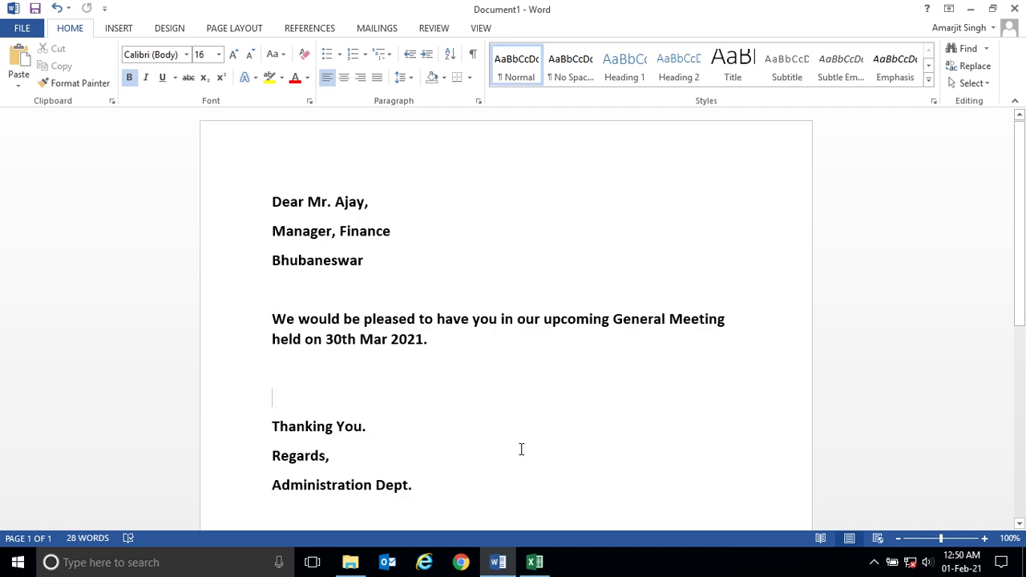
pyautogui.click(492, 293)
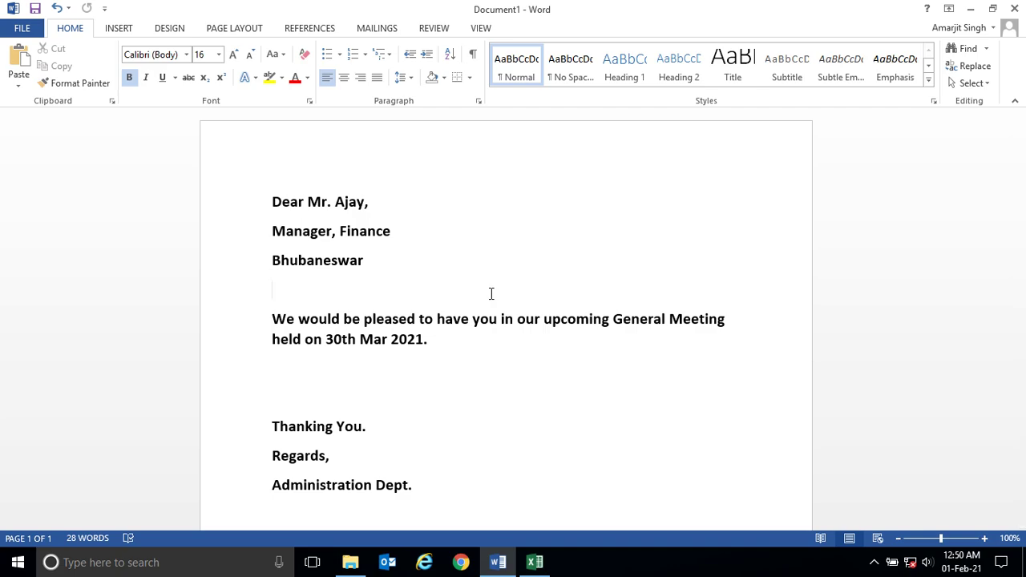
pyautogui.click(535, 561)
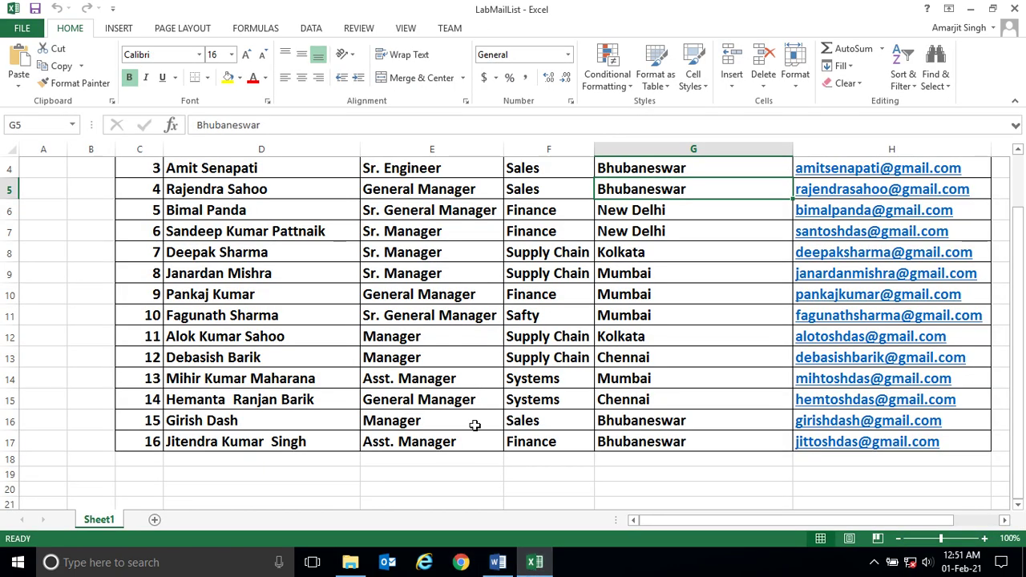
pyautogui.click(498, 563)
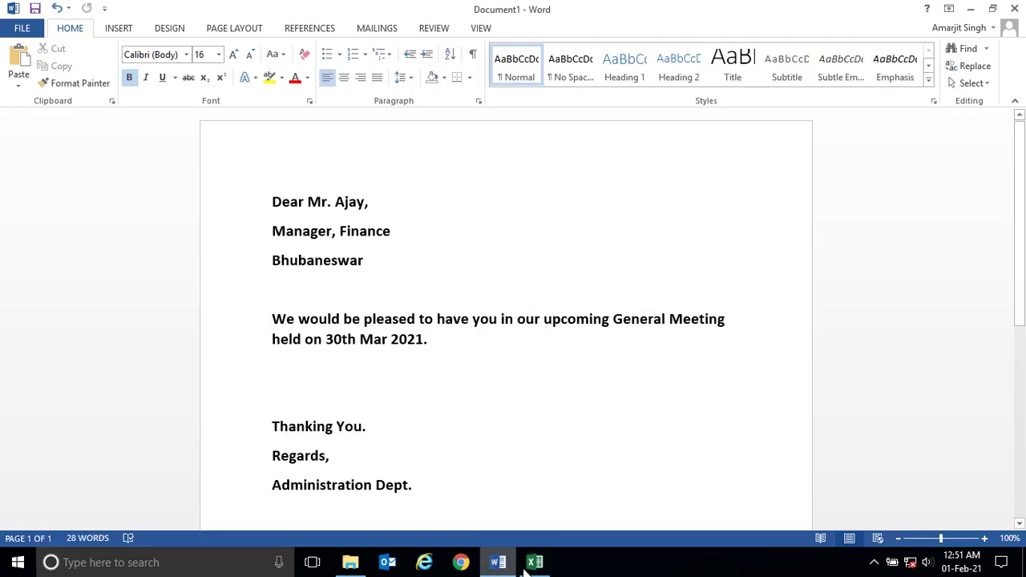
pyautogui.click(534, 562)
pyautogui.click(498, 564)
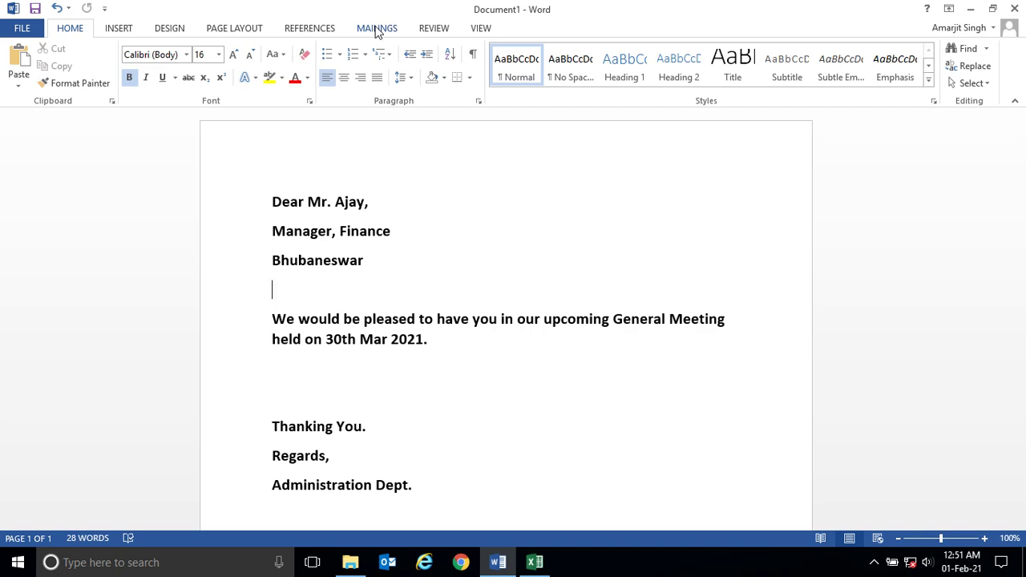
# - Inspect LabMailList's heading row 1 and the employee names in column D
pyautogui.click(535, 562)
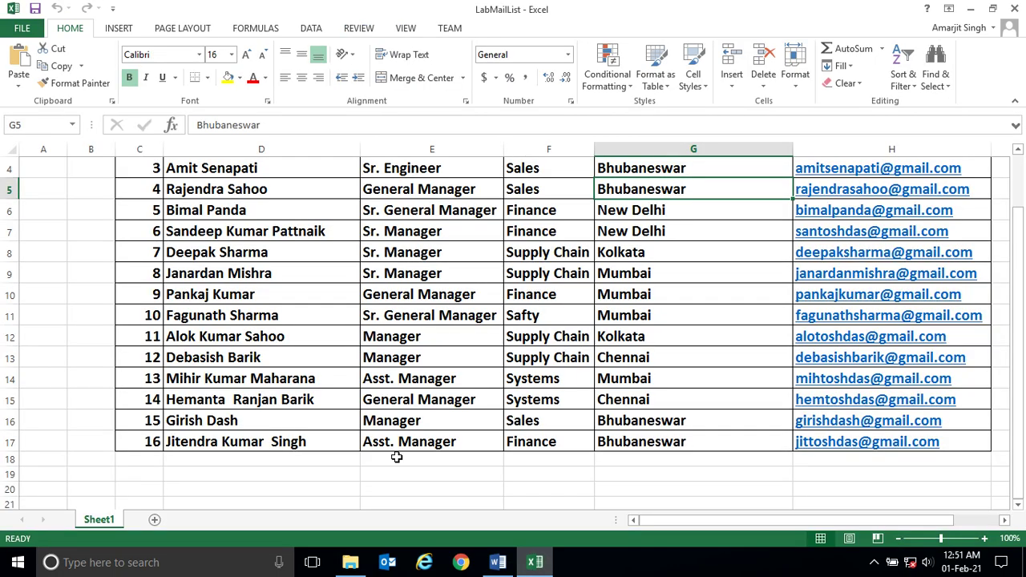
pyautogui.scroll(1, 1016, 341)
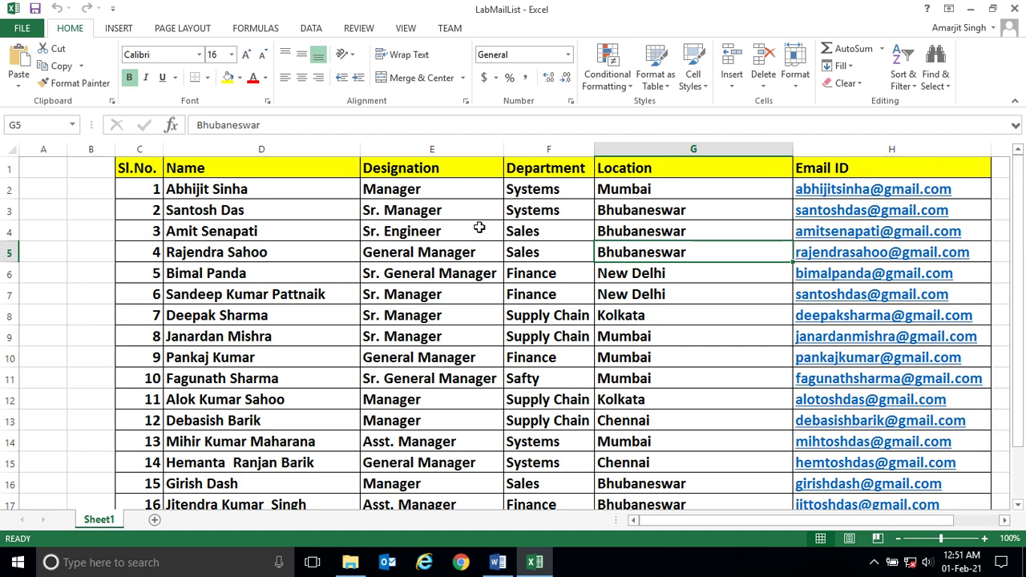
pyautogui.moveTo(124, 170); pyautogui.dragTo(878, 170)
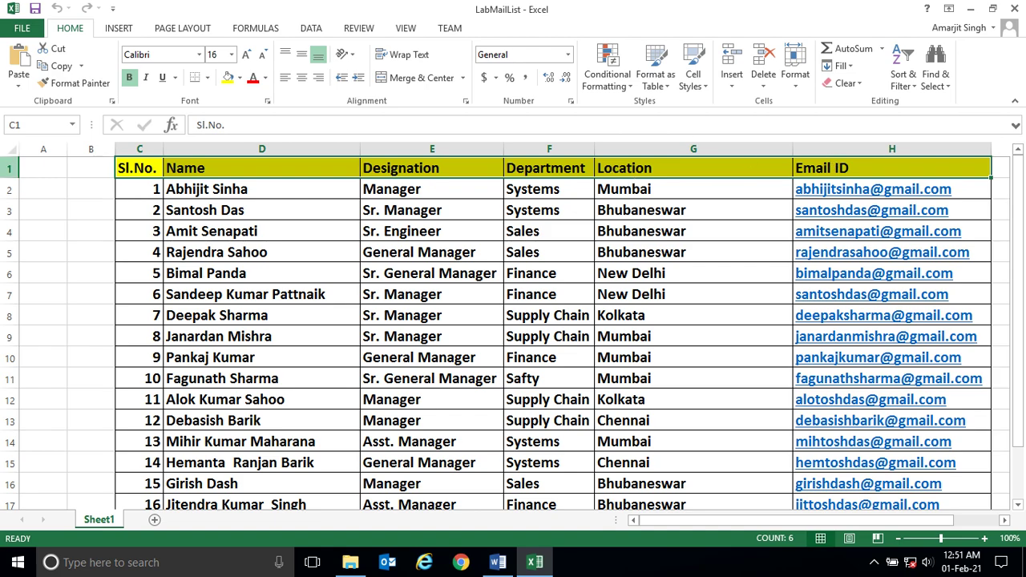
pyautogui.moveTo(22, 168)
pyautogui.mouseDown()
pyautogui.moveTo(879, 181)
pyautogui.moveTo(903, 166)
pyautogui.mouseUp()
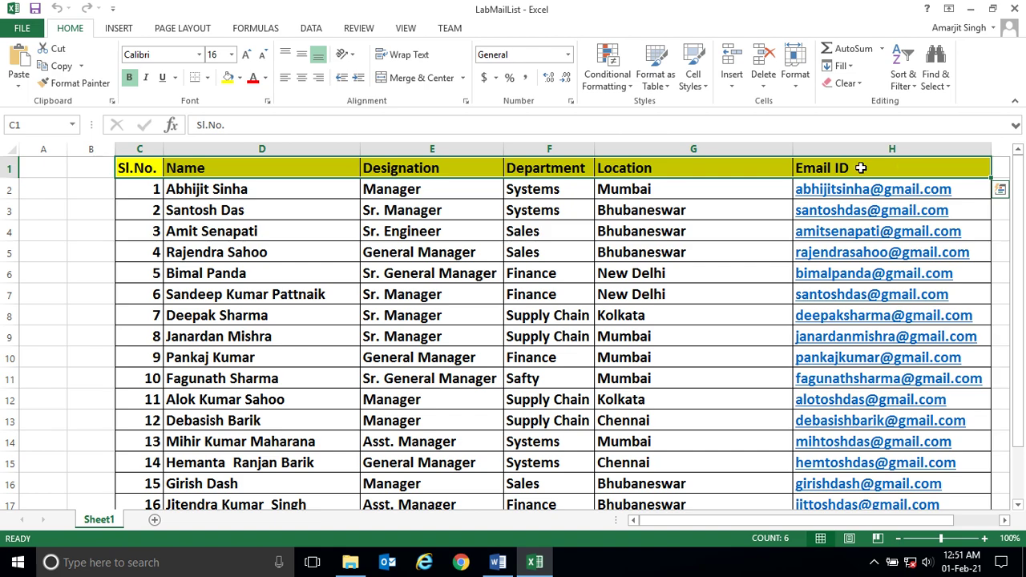
pyautogui.click(521, 321)
pyautogui.moveTo(233, 186); pyautogui.dragTo(224, 423)
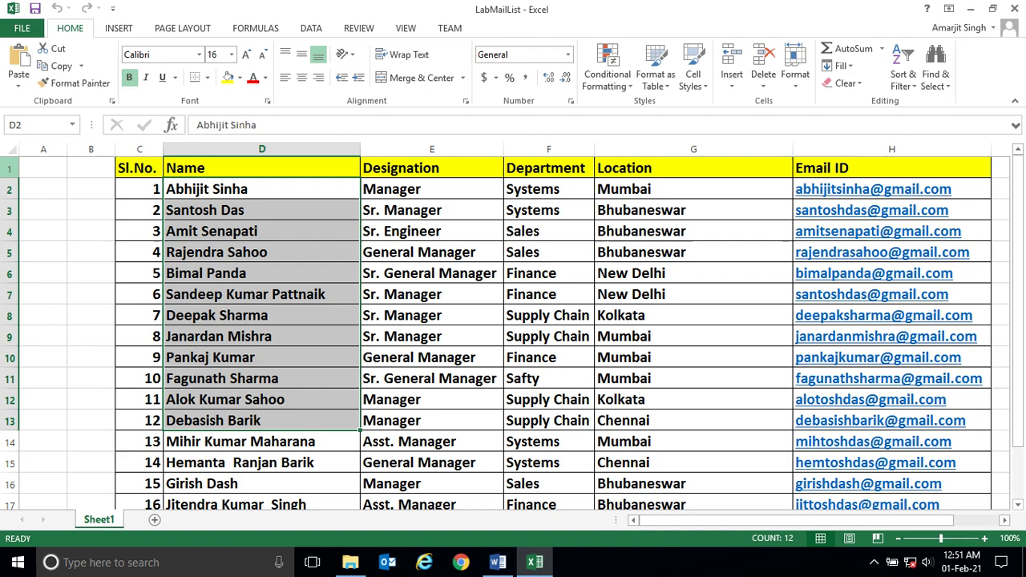
pyautogui.click(10, 167)
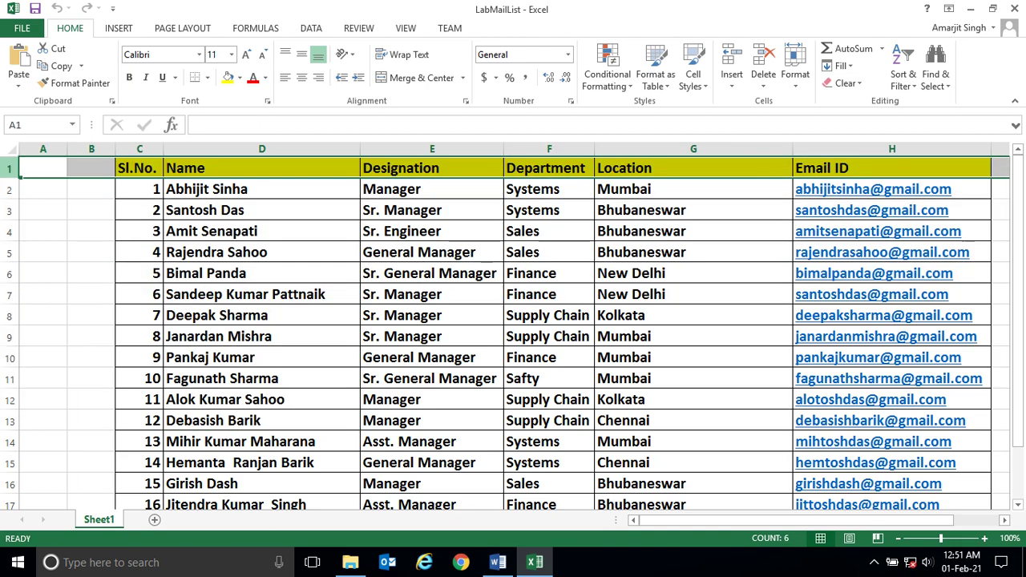
pyautogui.click(1014, 7)
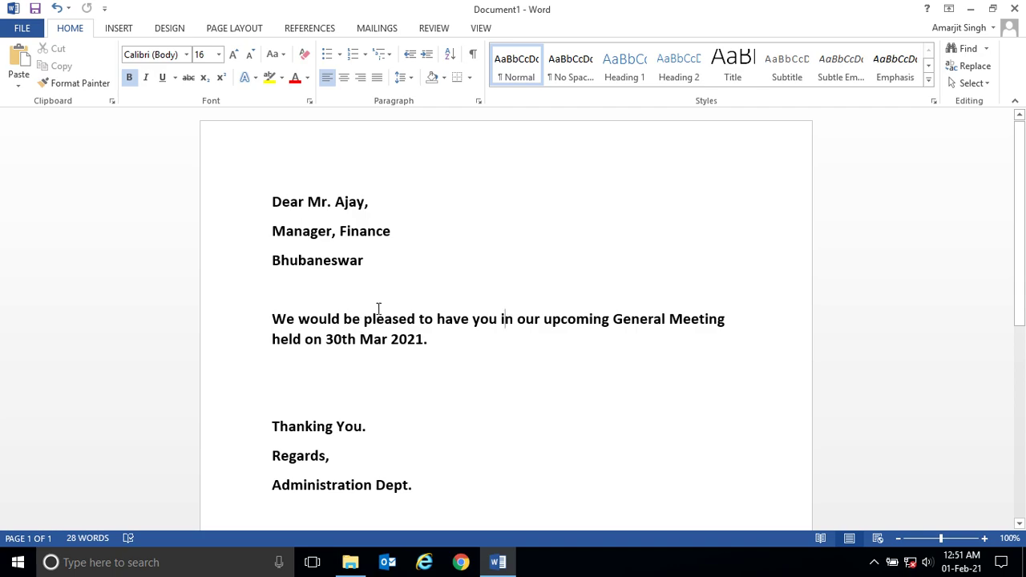
pyautogui.click(409, 290)
pyautogui.click(350, 562)
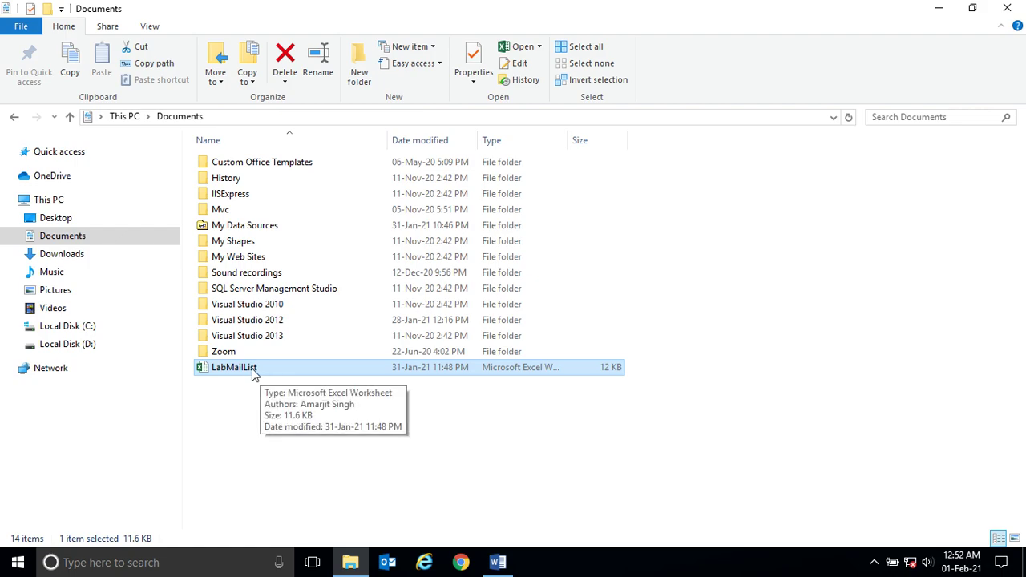
pyautogui.click(350, 562)
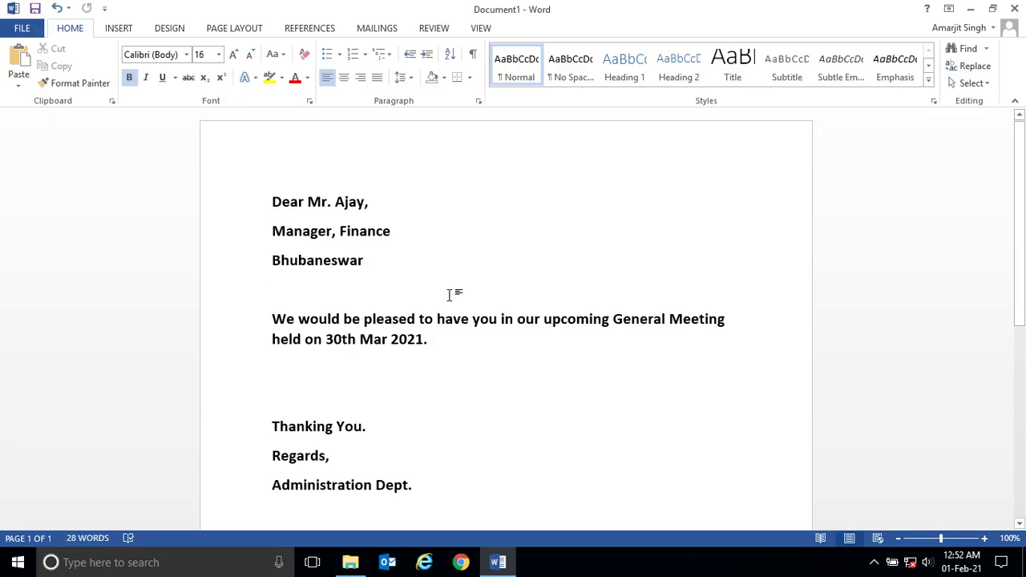
pyautogui.click(378, 30)
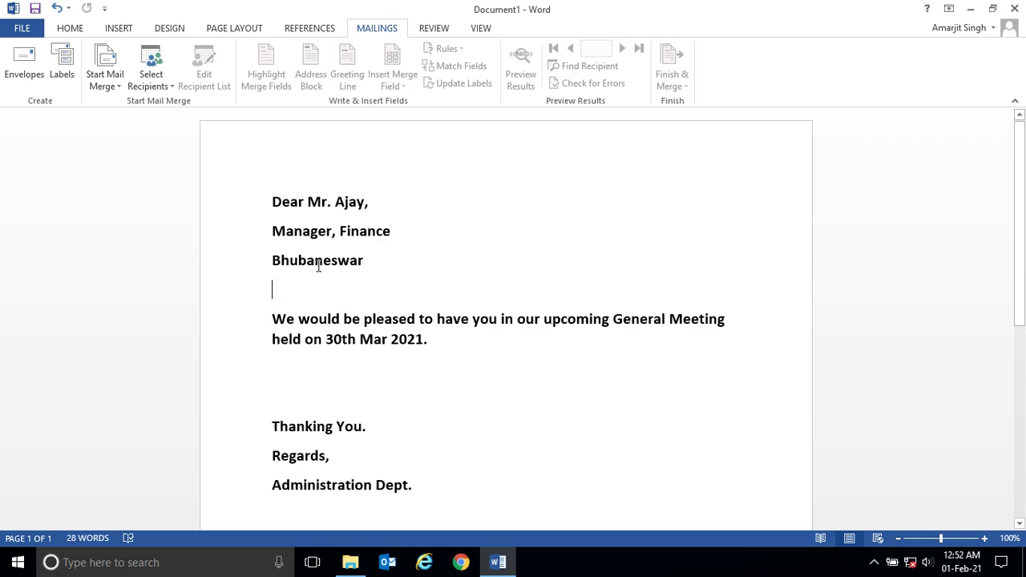
pyautogui.click(351, 561)
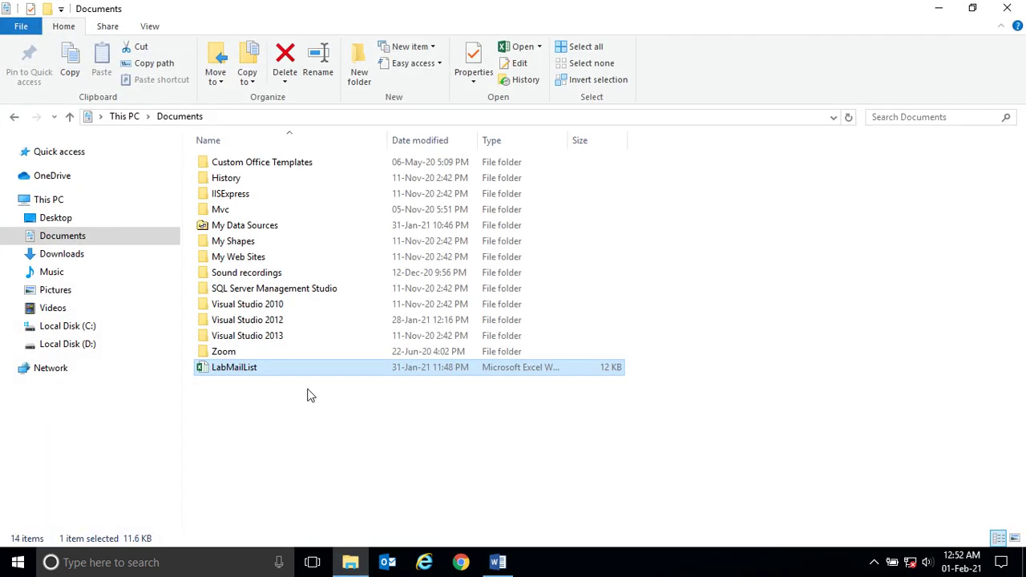
pyautogui.click(348, 564)
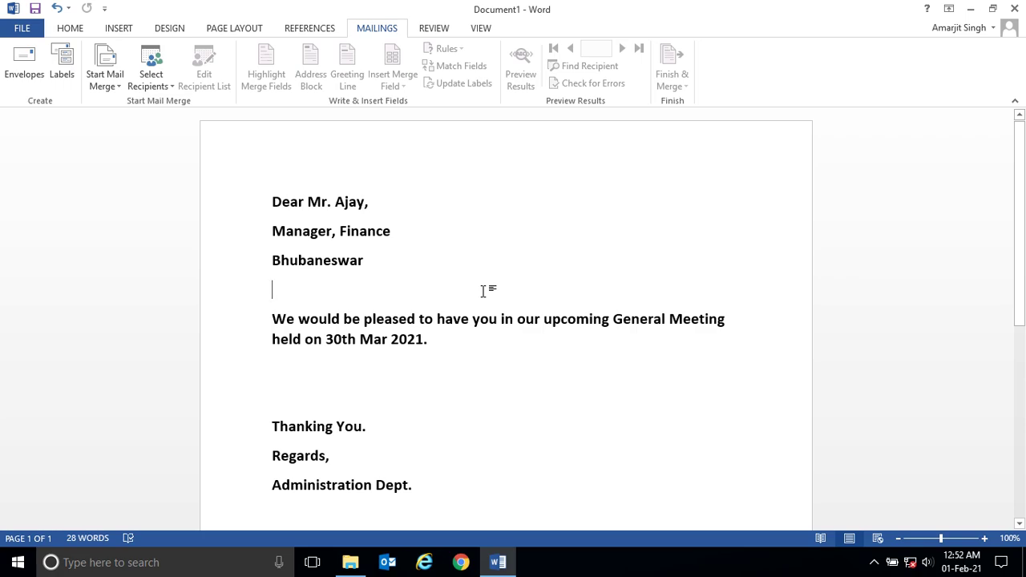
# - Start choosing recipients from an existing list in the Select Data Source dialog
pyautogui.click(162, 84)
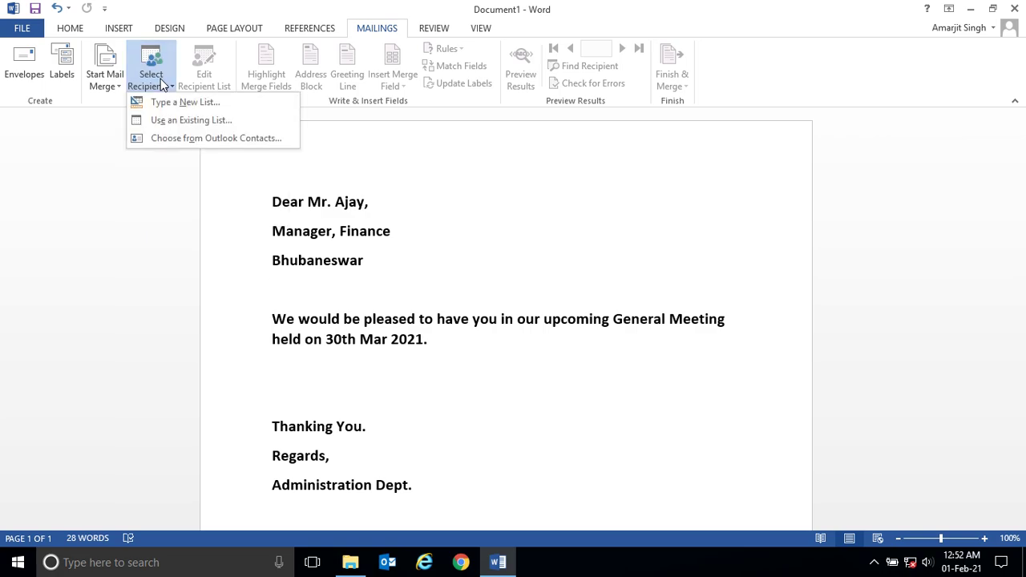
pyautogui.click(204, 122)
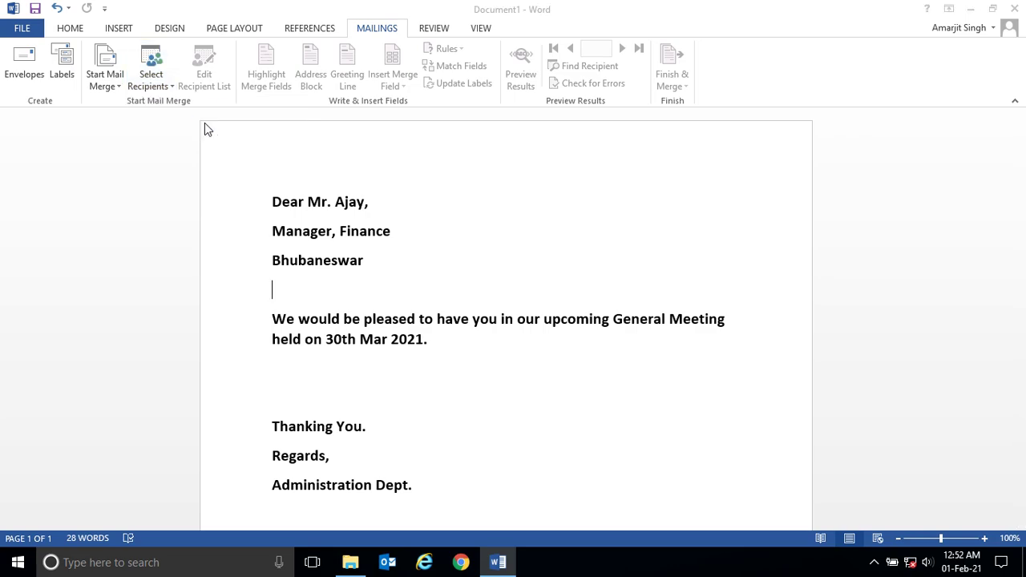
pyautogui.moveTo(462, 237); pyautogui.dragTo(464, 182)
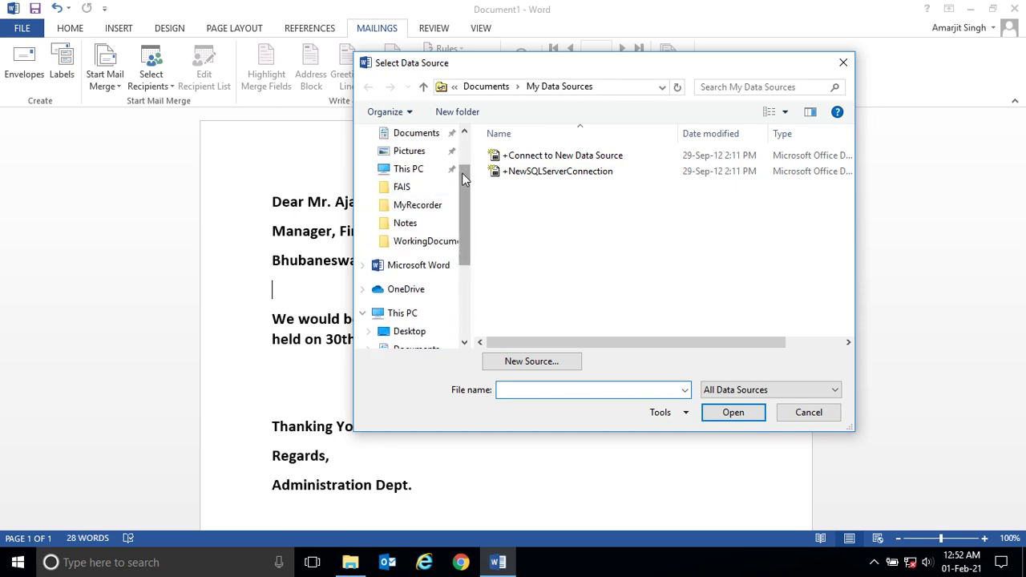
# - Pick the LabMailList workbook in Documents as the mail merge data source
pyautogui.click(417, 134)
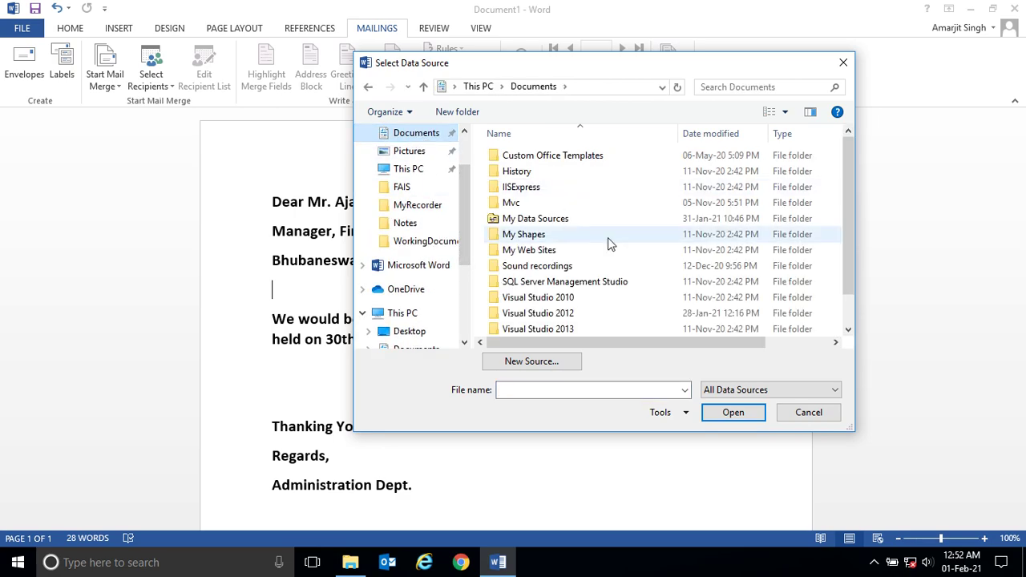
pyautogui.moveTo(848, 225); pyautogui.dragTo(849, 263)
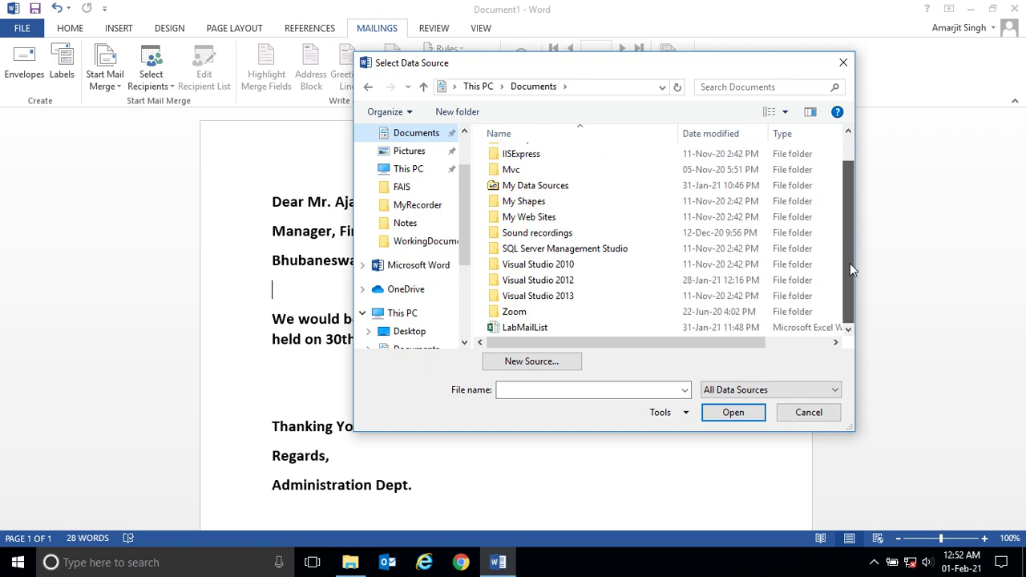
pyautogui.click(542, 330)
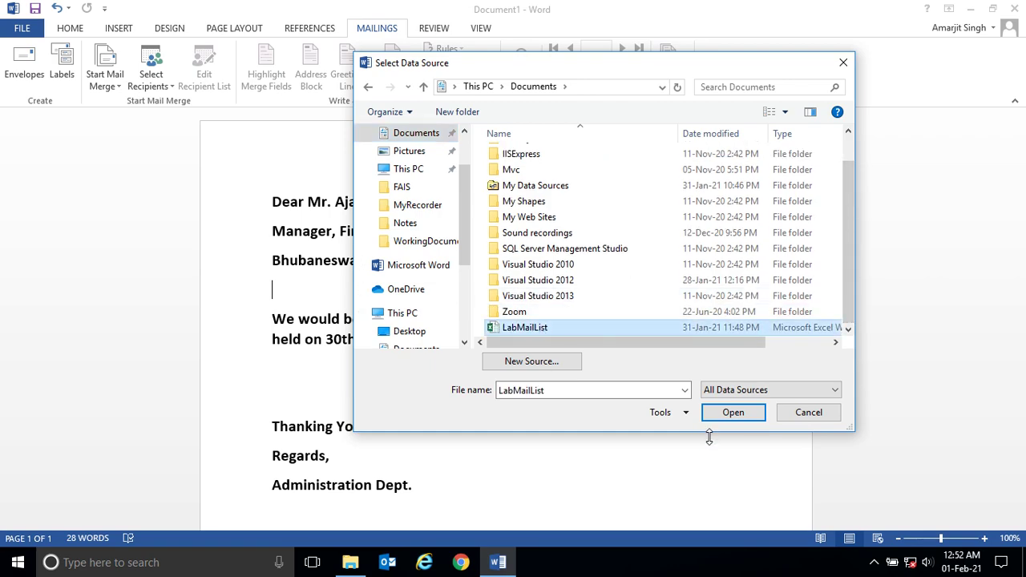
pyautogui.click(734, 414)
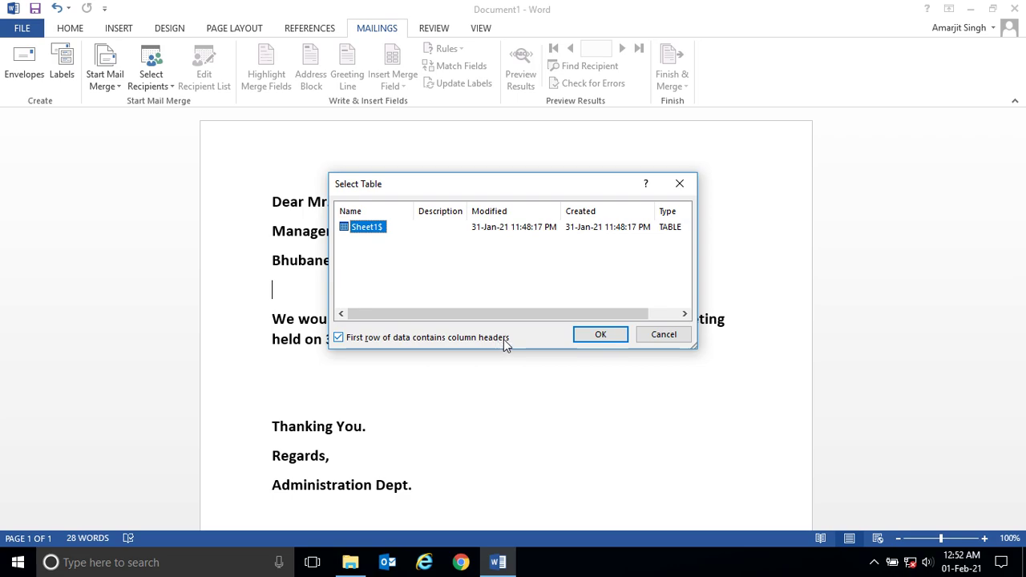
# - Open LabMailList read-only and check its header row and Name heading in D1
pyautogui.click(350, 562)
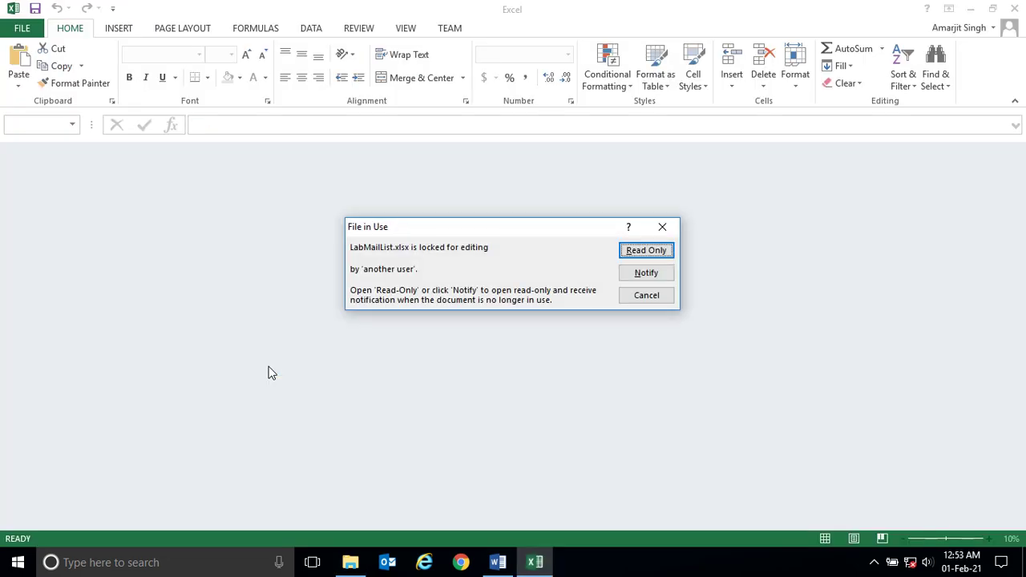
pyautogui.click(644, 250)
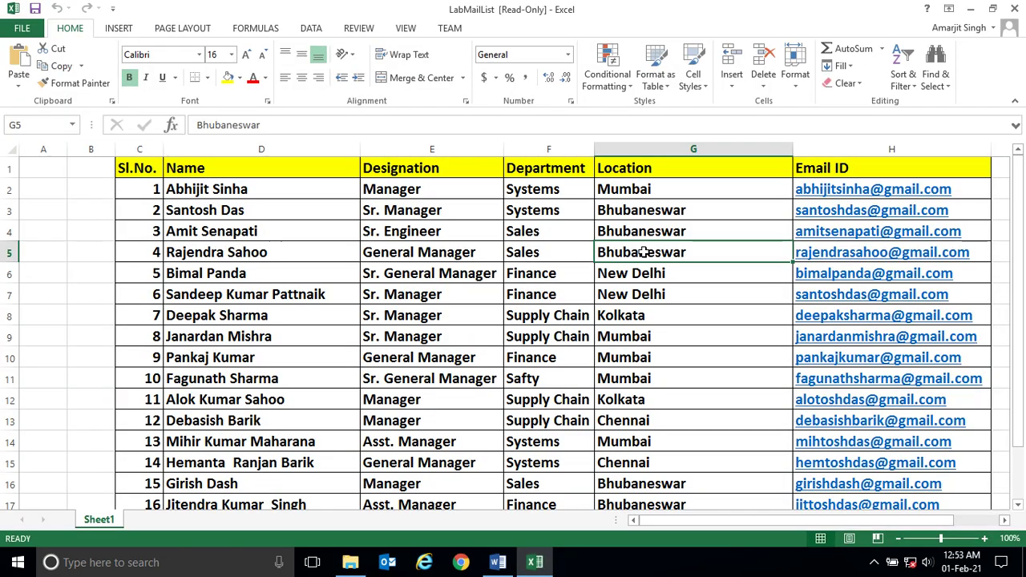
pyautogui.click(19, 168)
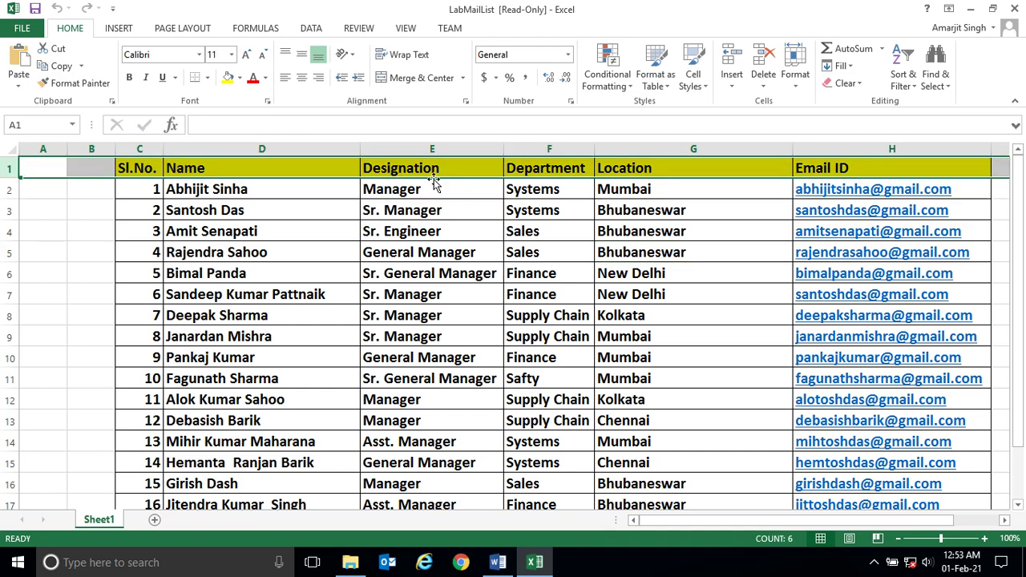
pyautogui.click(202, 171)
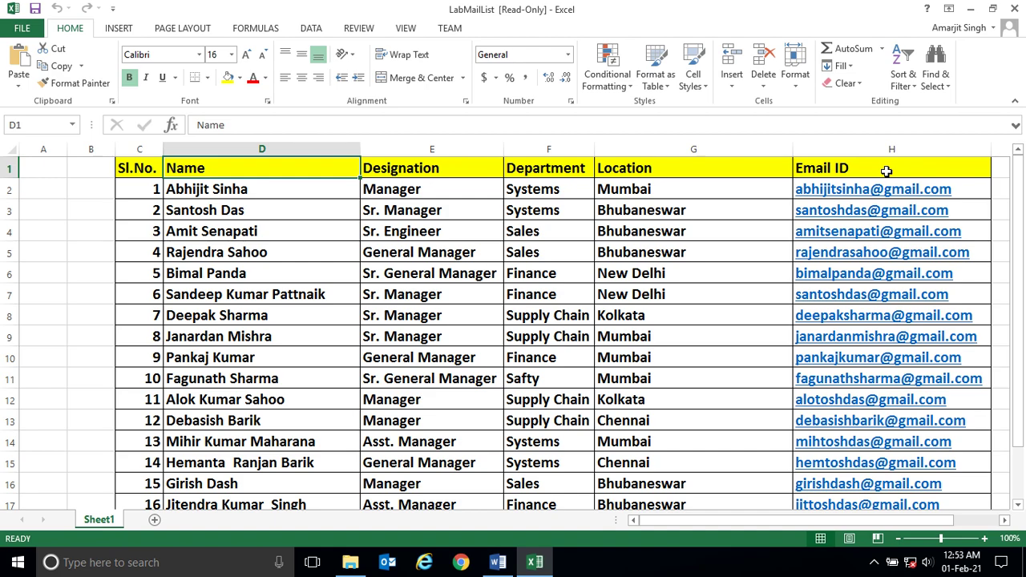
# - Close the workbook and confirm Sheet1$ as the letter's recipient table
pyautogui.click(1009, 9)
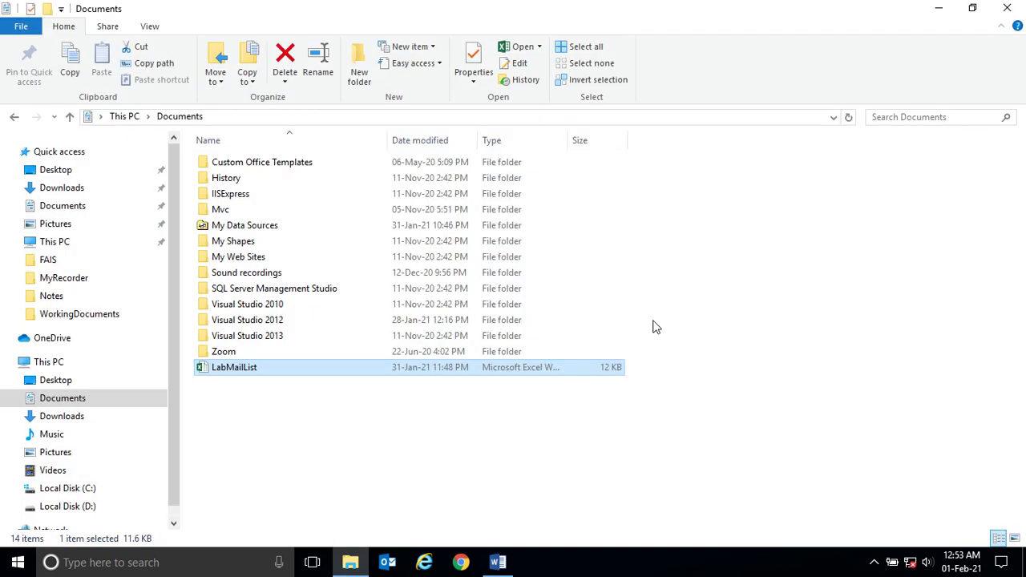
pyautogui.click(938, 8)
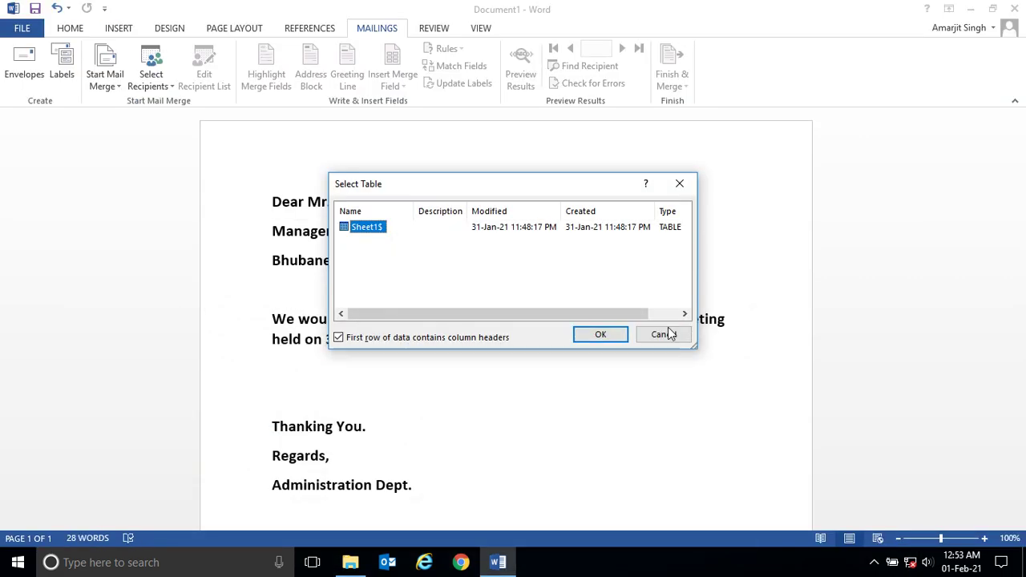
pyautogui.click(596, 336)
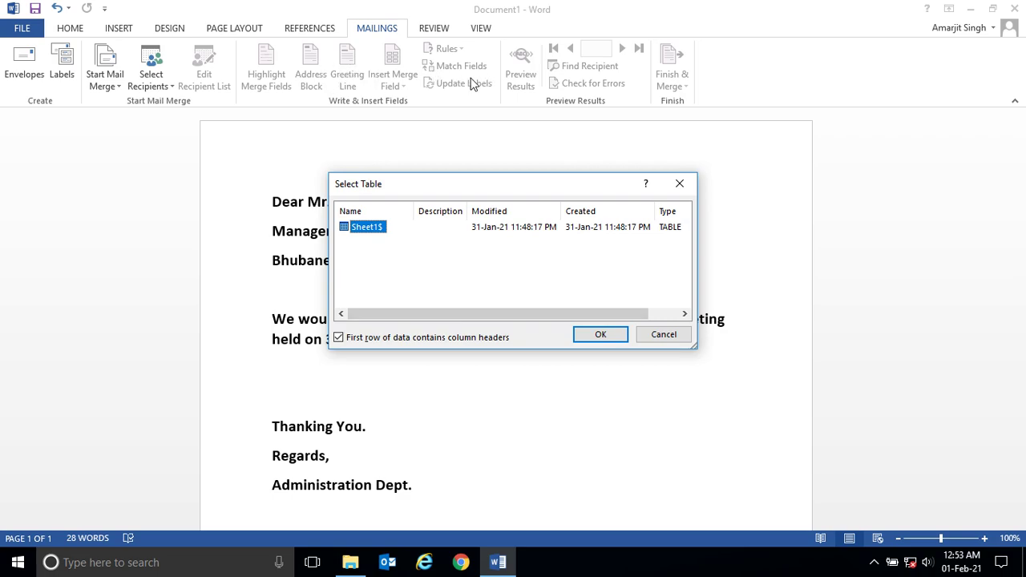
pyautogui.click(593, 335)
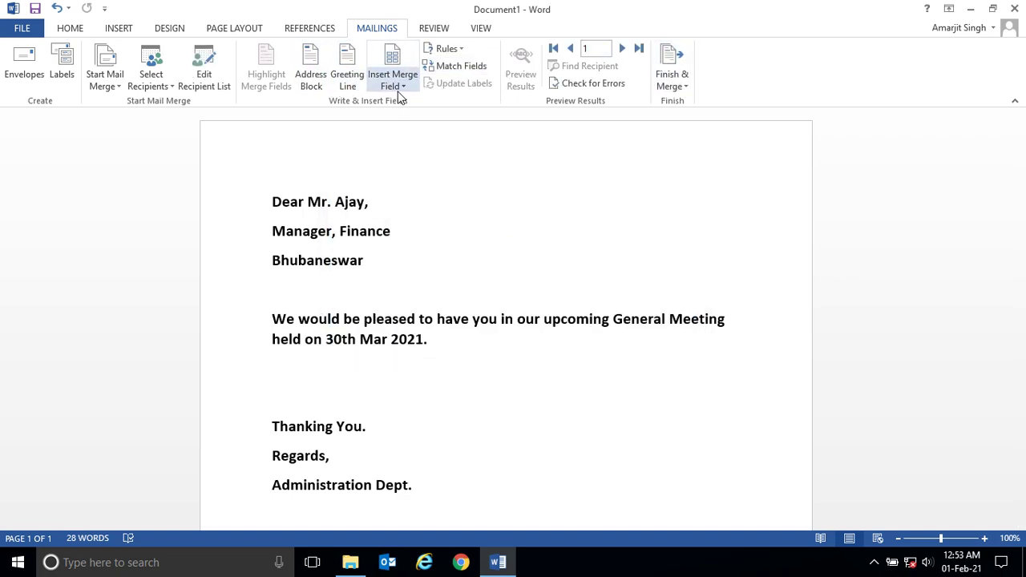
# - Select the 'Dear Mr. Ajay,' greeting line, then switch to the Documents folder
pyautogui.click(345, 558)
pyautogui.click(349, 564)
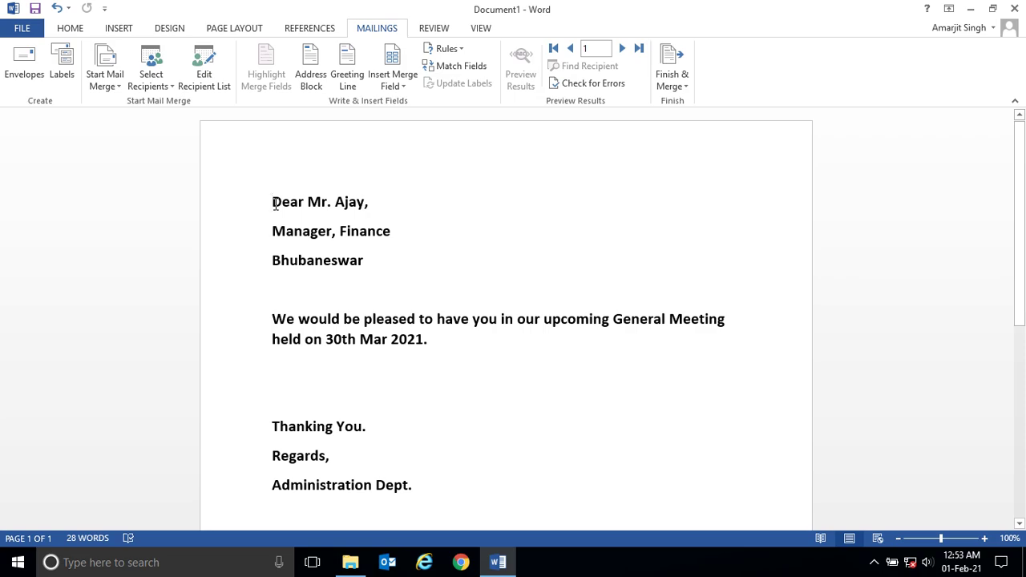
pyautogui.tripleClick(310, 203)
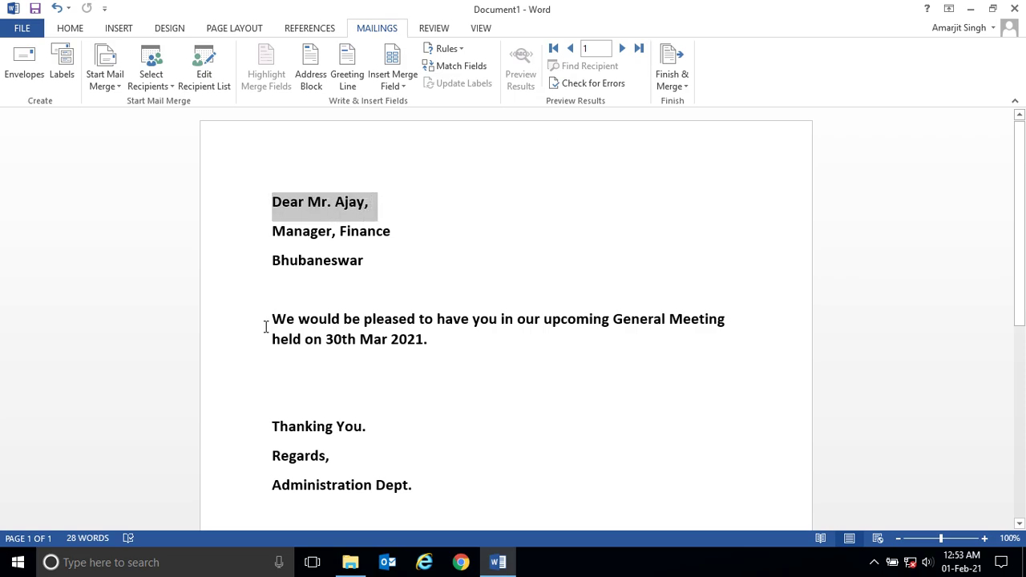
pyautogui.click(350, 561)
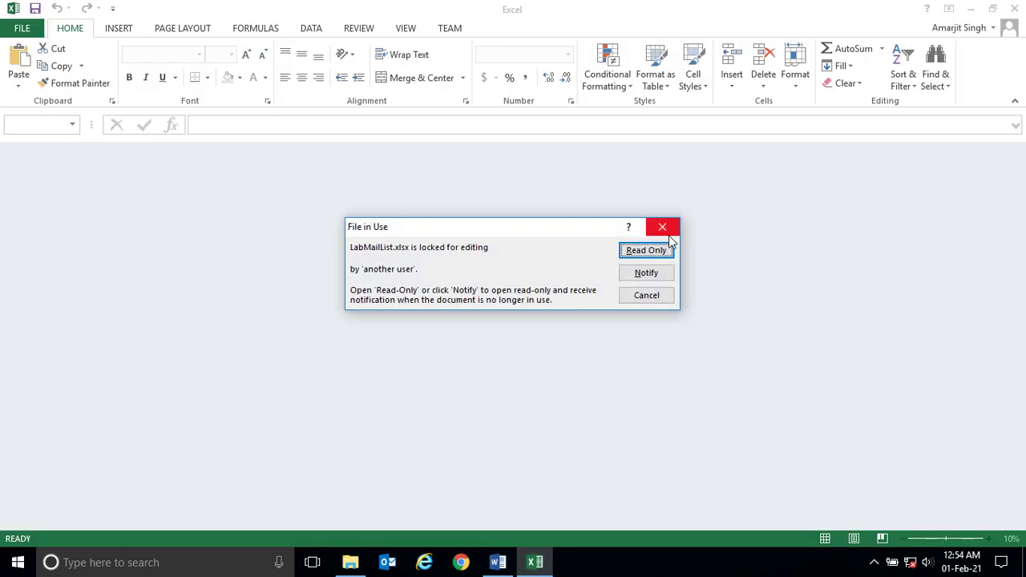
# - Open LabMailList read-only and close it, then put the cursor before 'Dear' in the letter
pyautogui.click(646, 250)
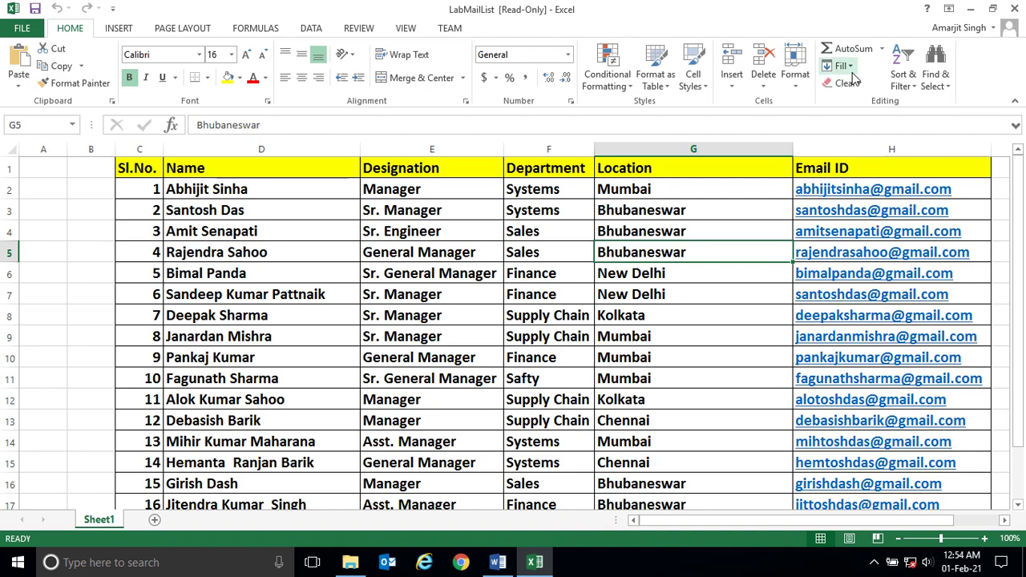
pyautogui.click(1016, 7)
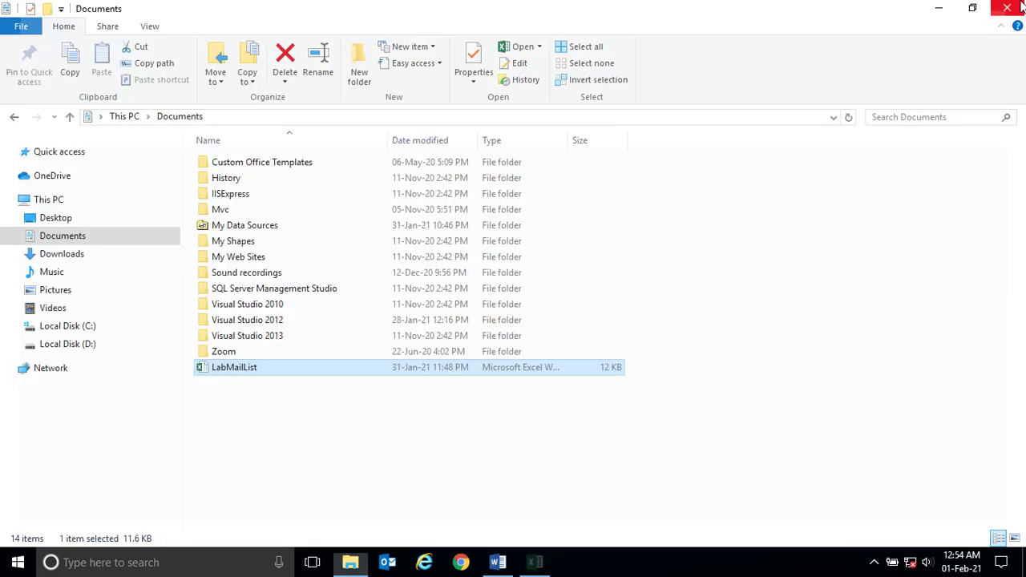
pyautogui.click(498, 562)
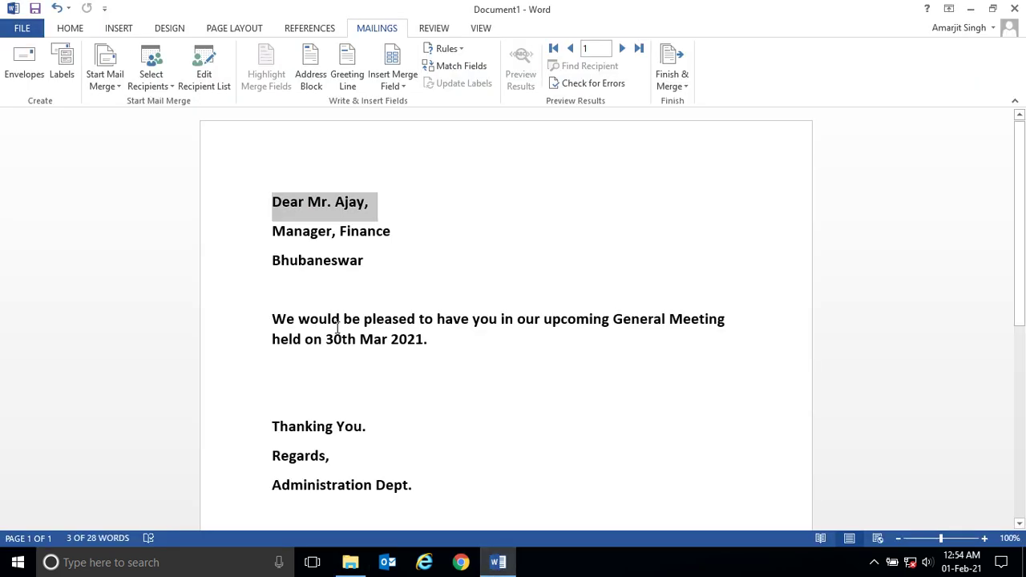
pyautogui.click(322, 260)
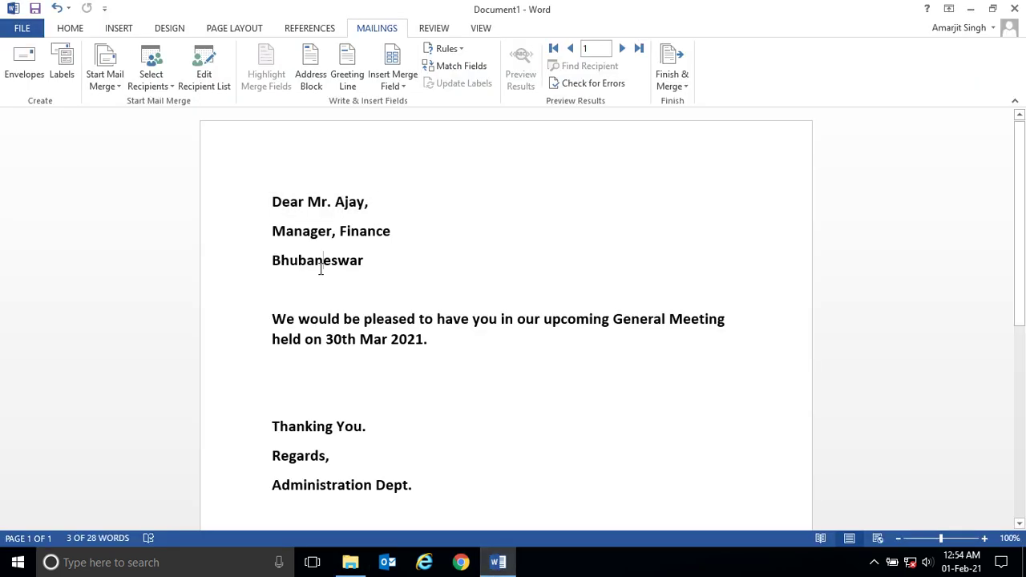
pyautogui.click(272, 203)
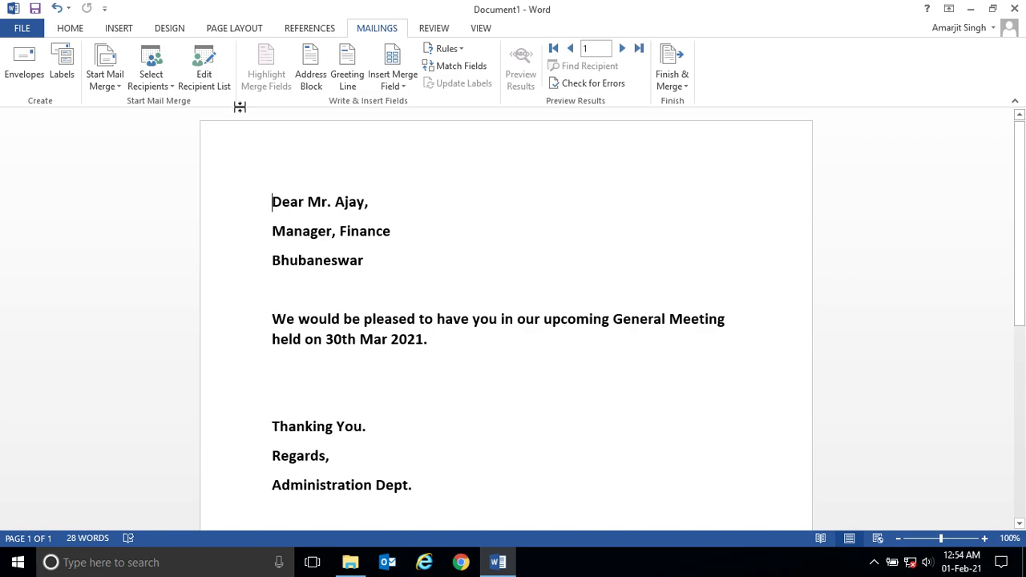